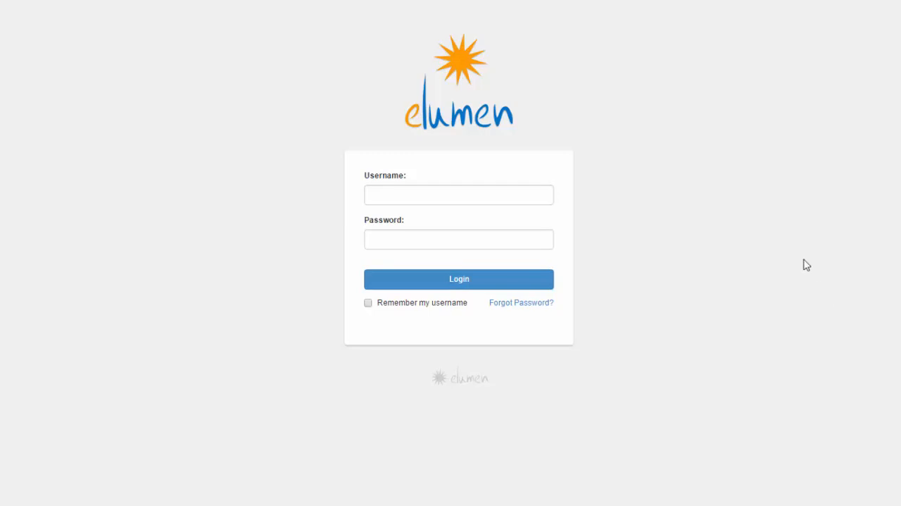
Step: Log in to the faculty account by entering its username and password
click(487, 196)
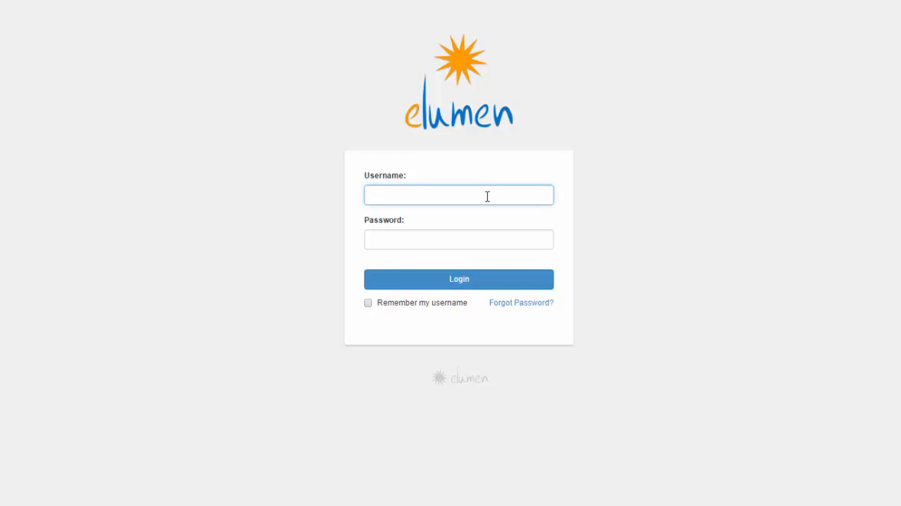
key(Tab)
text(******)
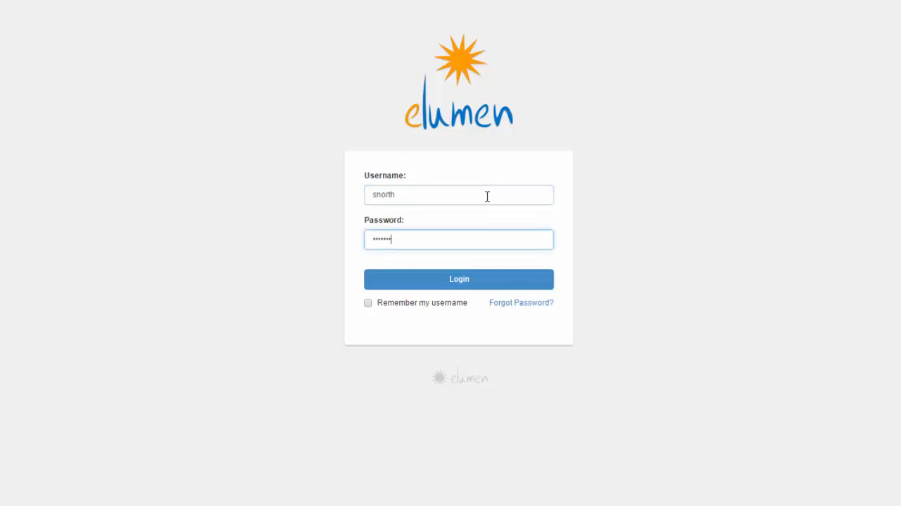
key(ctrl+a)
key(BackSpace)
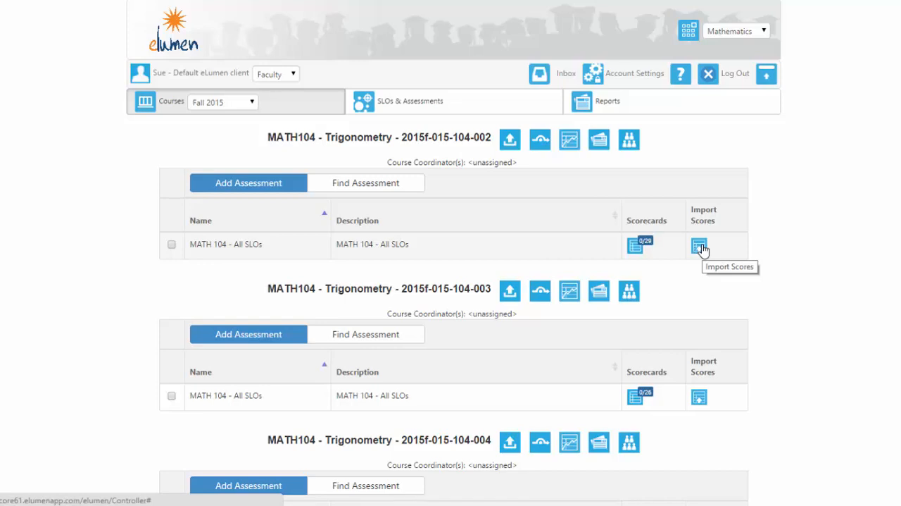
Step: Open the rubric scorecard of the MATH 104 - All SLOs assessment for Trigonometry section 2015f-015-104-002 at the first student's scoring criteria
click(635, 247)
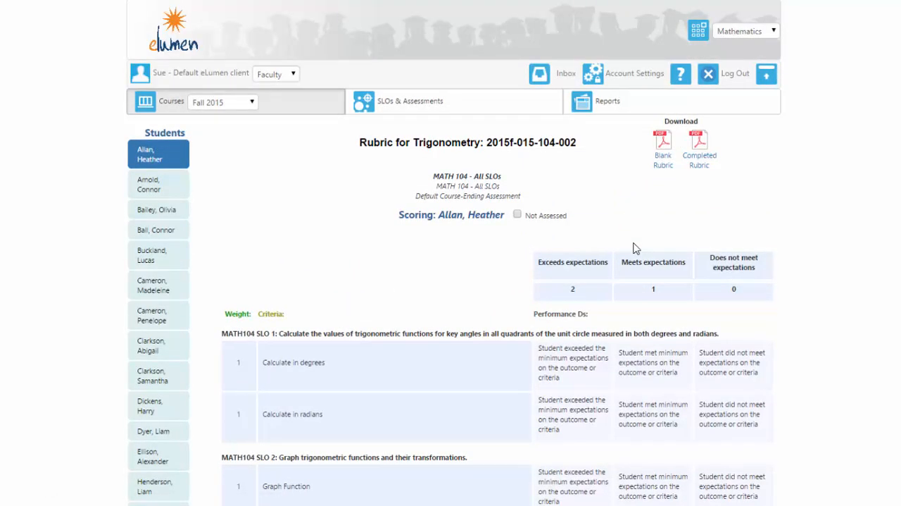
scroll(827, 314, down, 3)
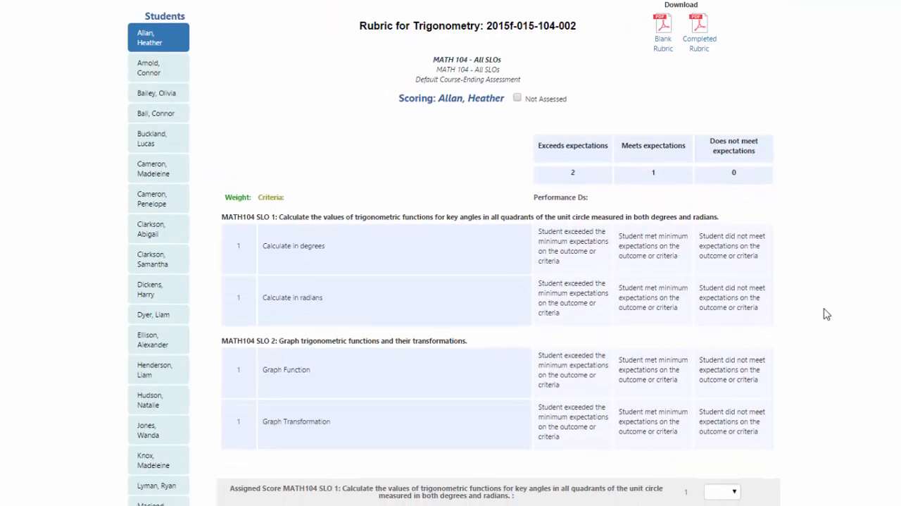
scroll(827, 314, down, 1)
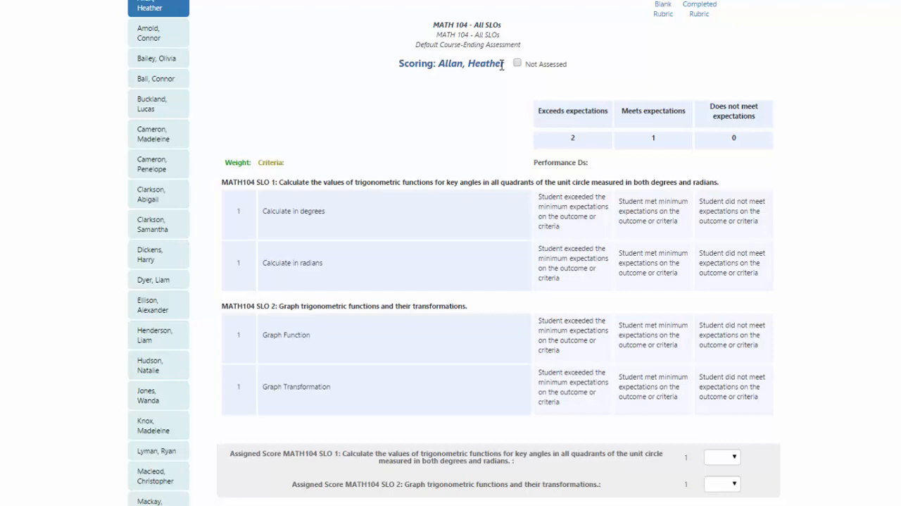
scroll(222, 111, down, 1)
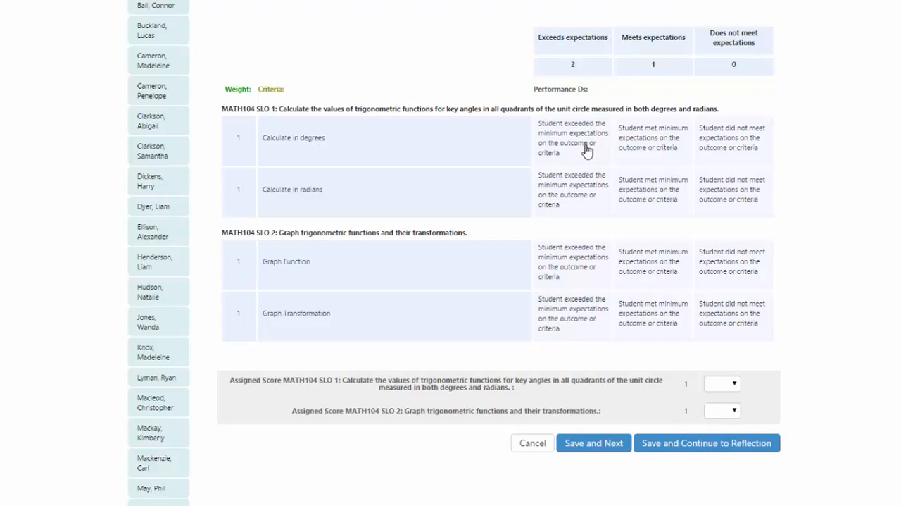
Step: Rate the first student as exceeding in Calculate in degrees, meeting in Calculate in radians, not meeting in Graph Function, and meeting in Graph Transformation
click(574, 138)
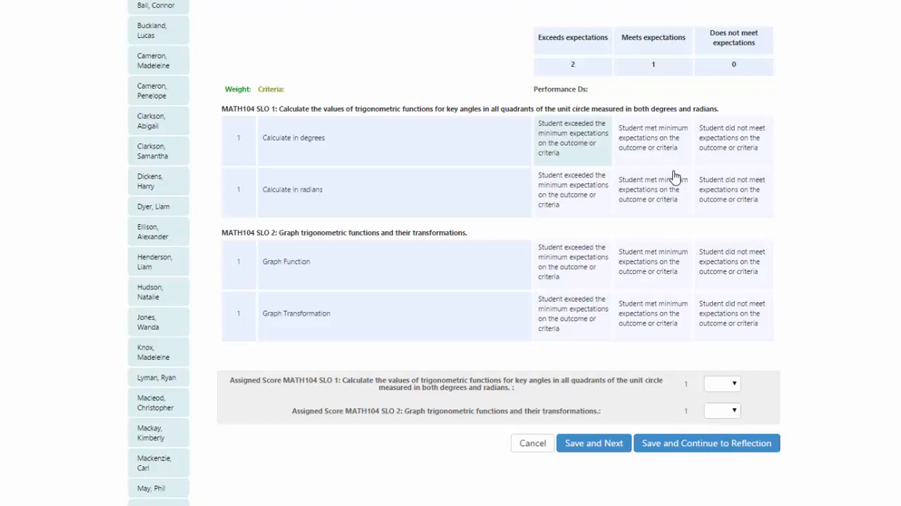
click(675, 196)
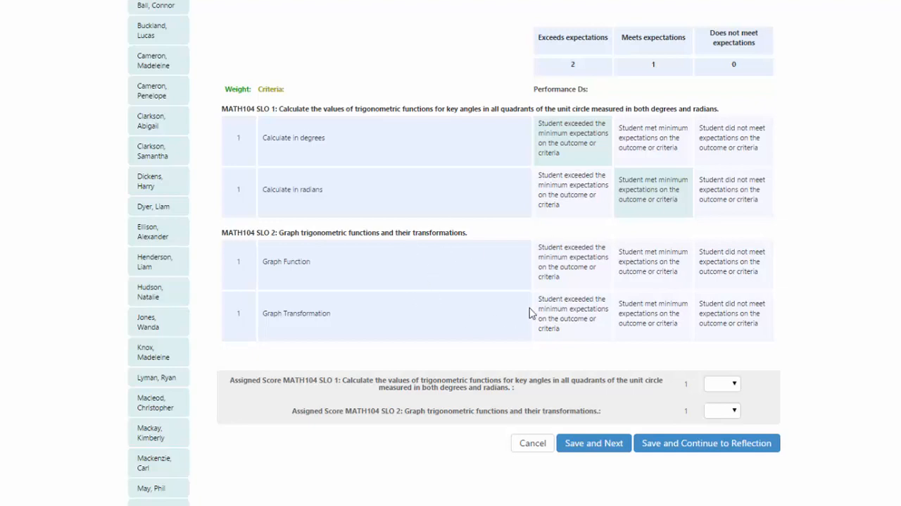
click(710, 272)
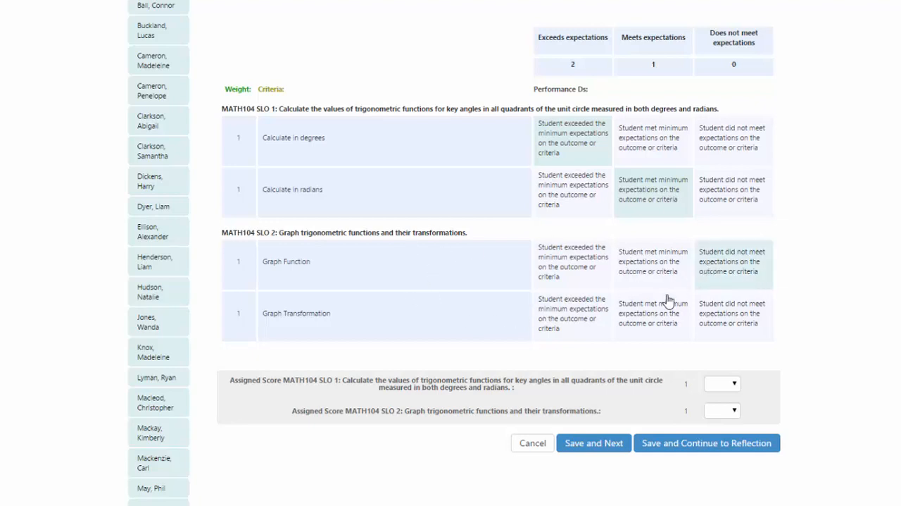
click(649, 321)
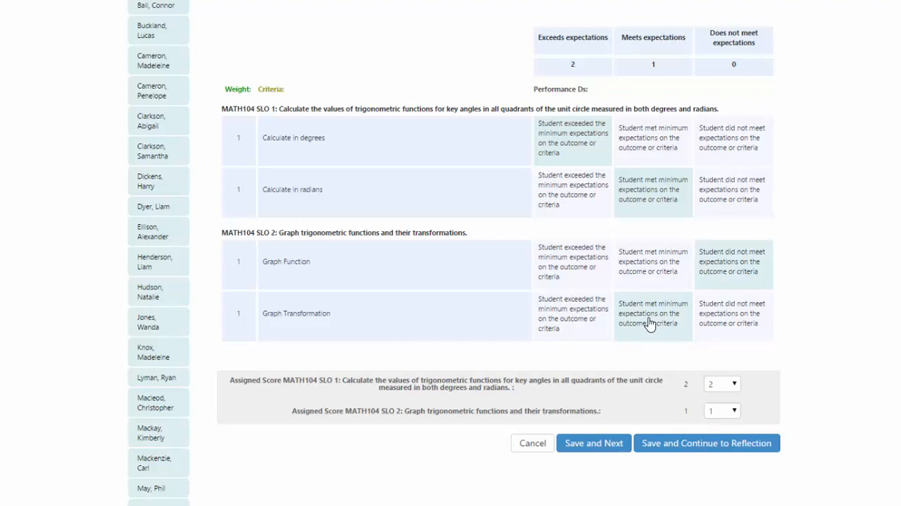
click(719, 418)
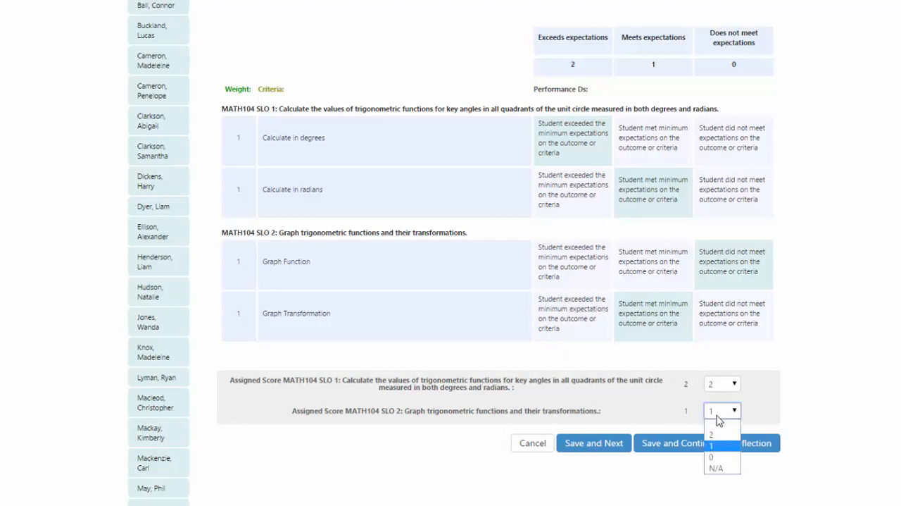
click(780, 407)
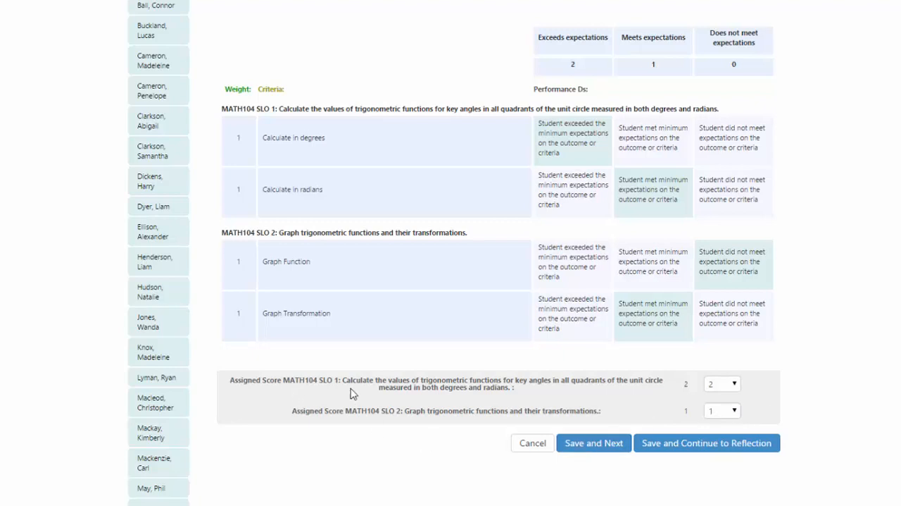
click(604, 443)
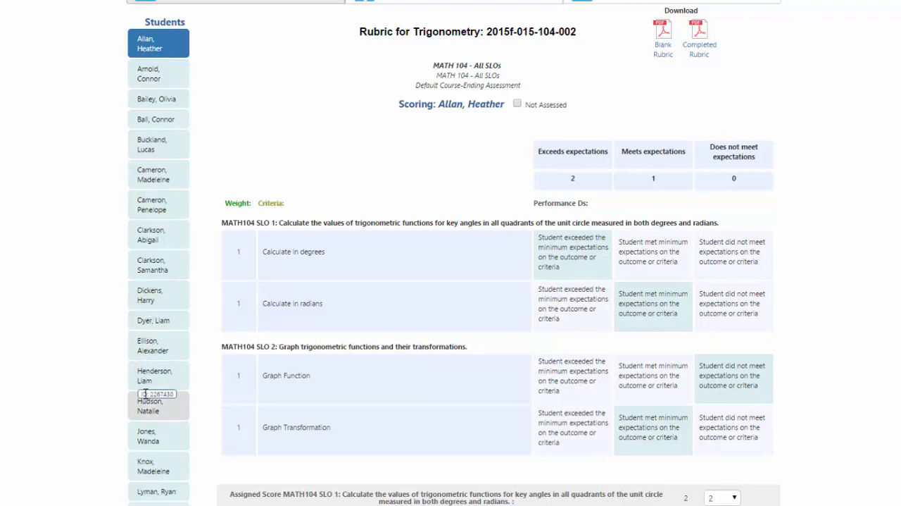
Step: Rate the eighth student as not meeting in Calculate in degrees, meeting in Calculate in radians, exceeding in Graph Function, and meeting in Graph Transformation
click(163, 234)
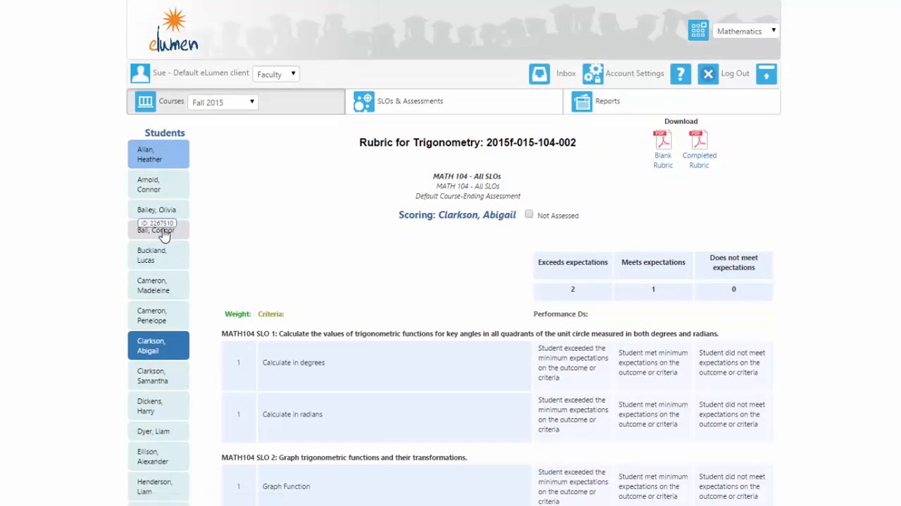
scroll(394, 301, down, 2)
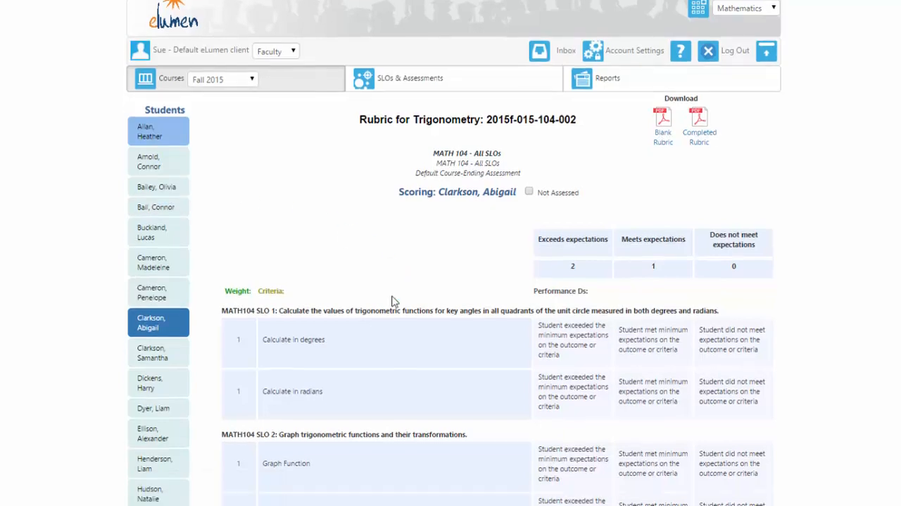
scroll(395, 301, down, 3)
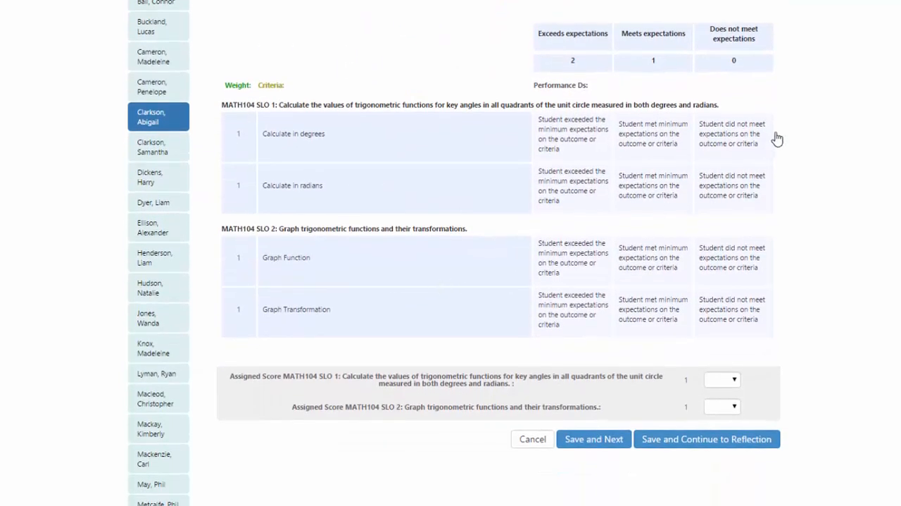
click(664, 204)
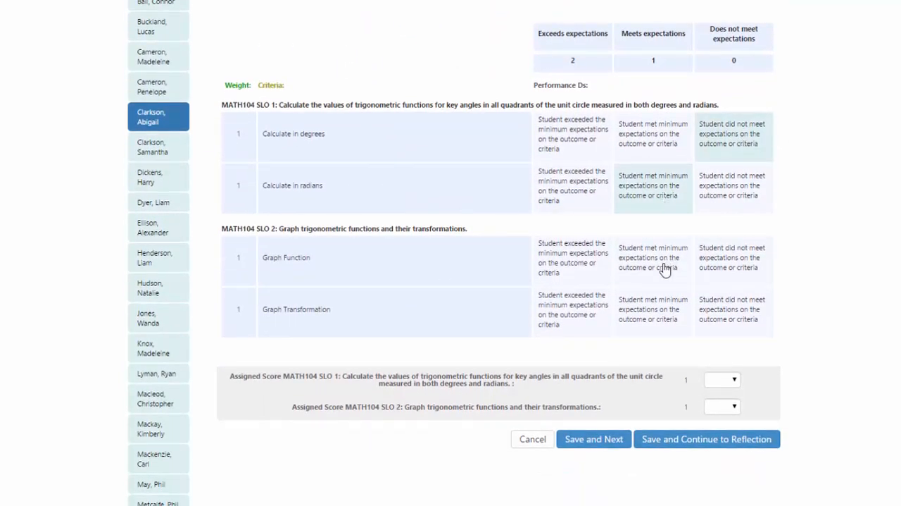
click(577, 273)
click(676, 319)
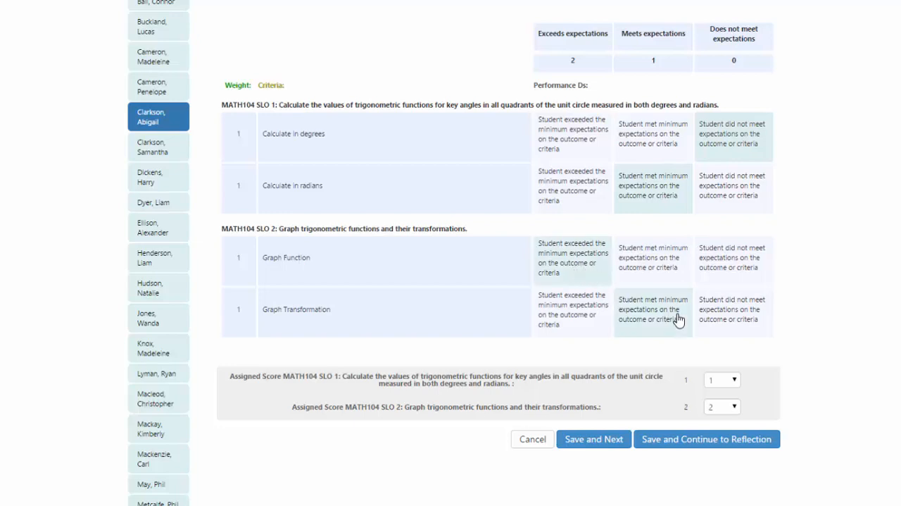
Step: Mark the eleventh listed student as Not Assessed, save the scorecard and advance to the following student
click(157, 205)
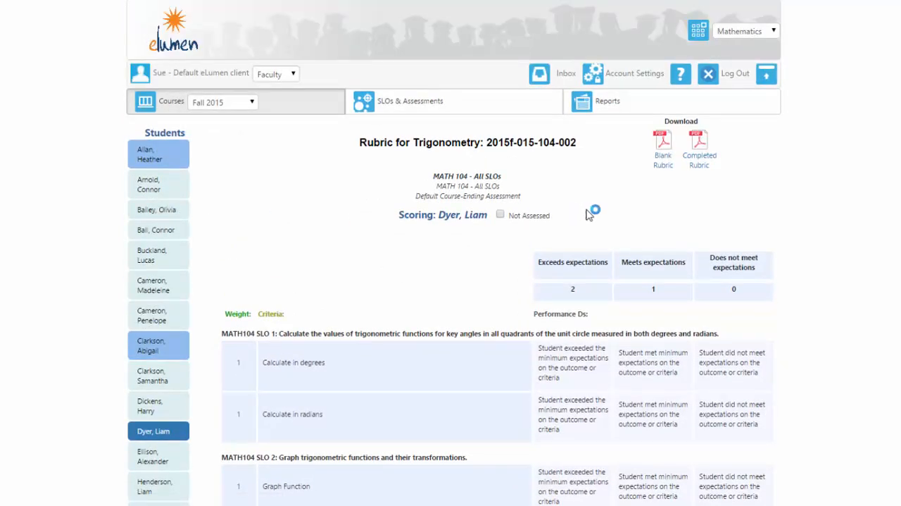
click(500, 215)
scroll(565, 222, down, 3)
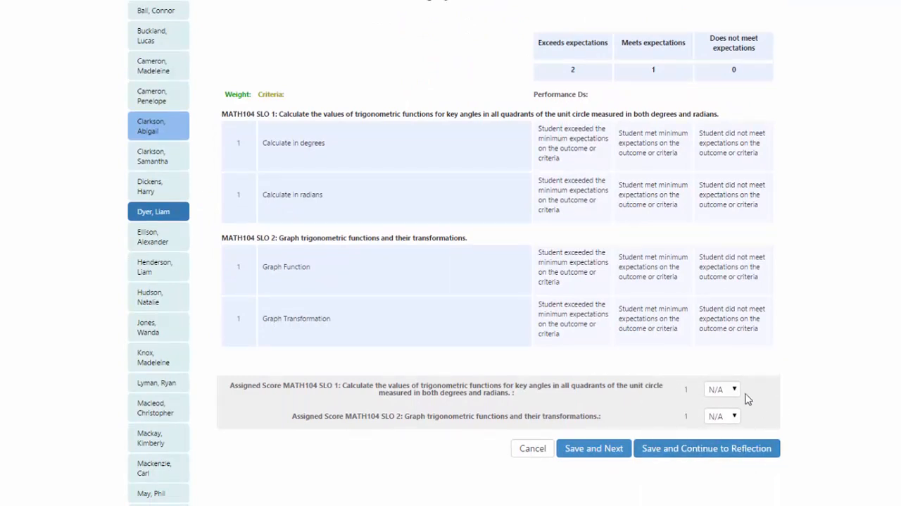
click(587, 451)
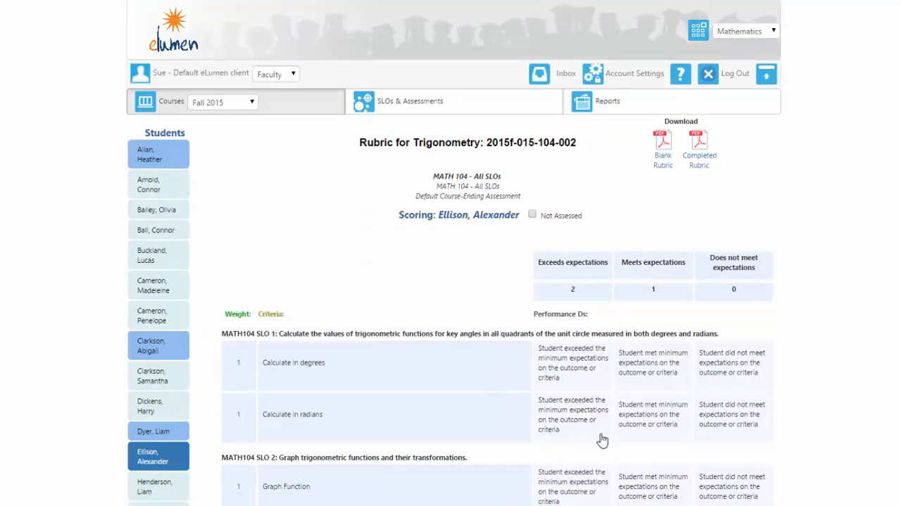
Step: Return to the course list and open the Results Explorer for section 2015f-015-104-002's MATH 104 - All SLOs assessment
click(283, 115)
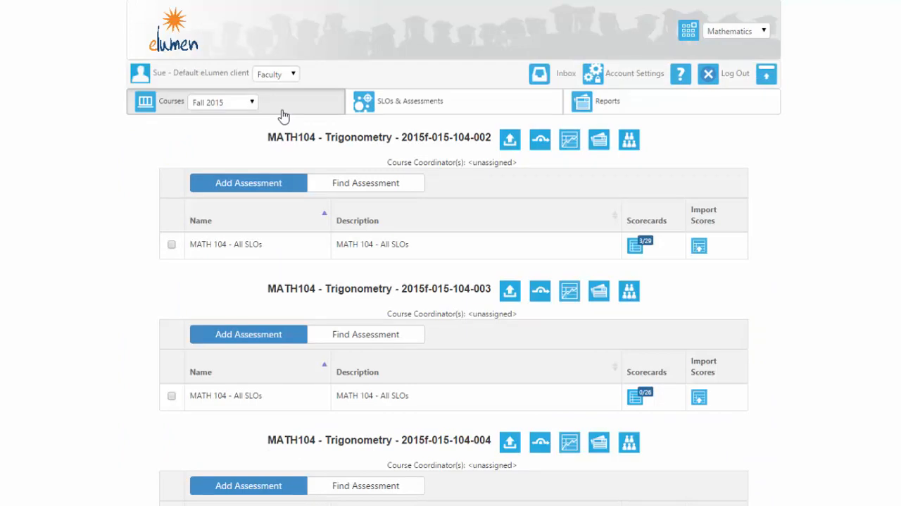
click(572, 144)
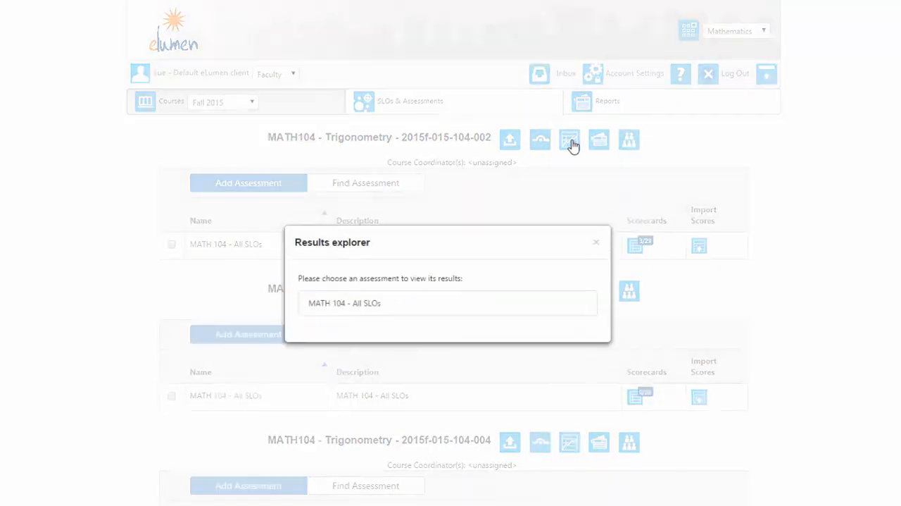
click(340, 286)
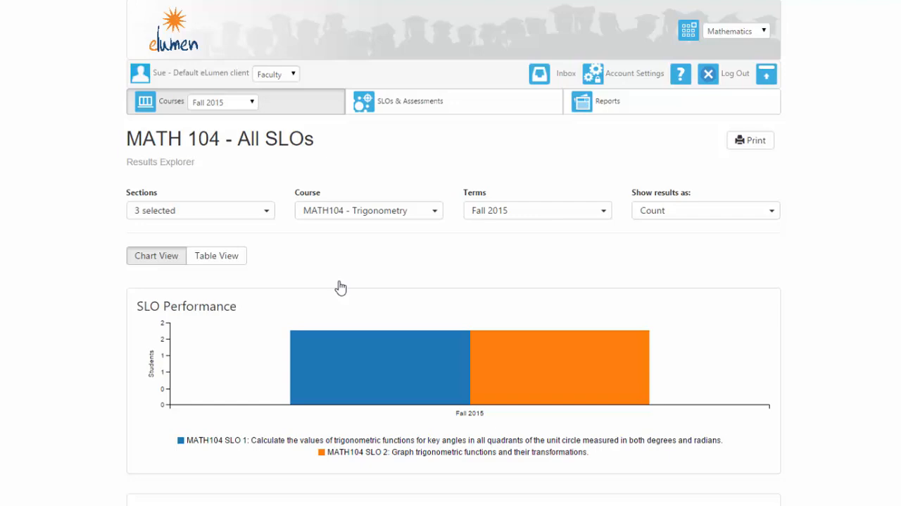
Step: Examine the SLO Performance chart and the student counts at each mastery level for the four criteria
scroll(340, 286, down, 3)
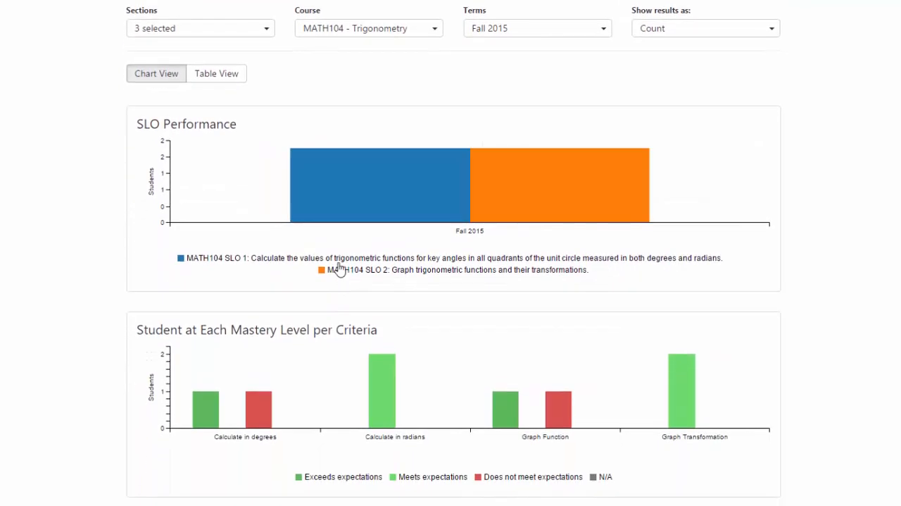
scroll(336, 241, down, 1)
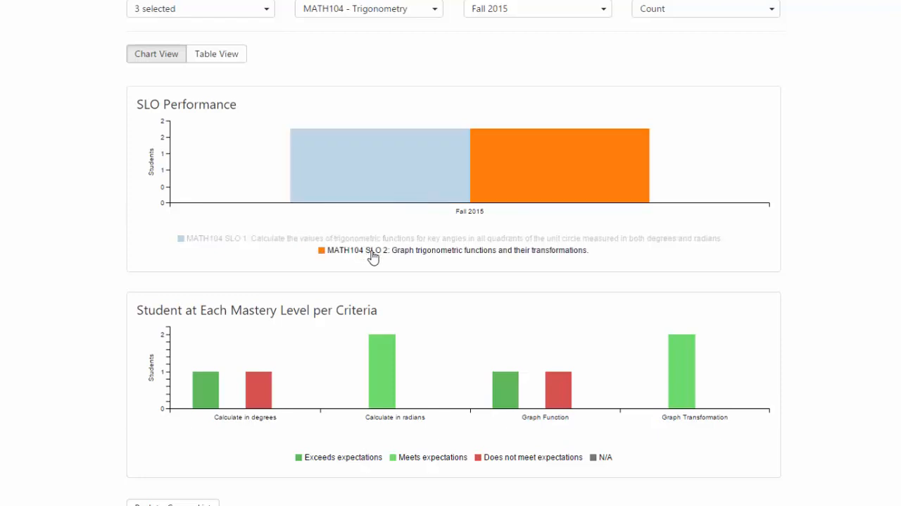
scroll(454, 254, down, 1)
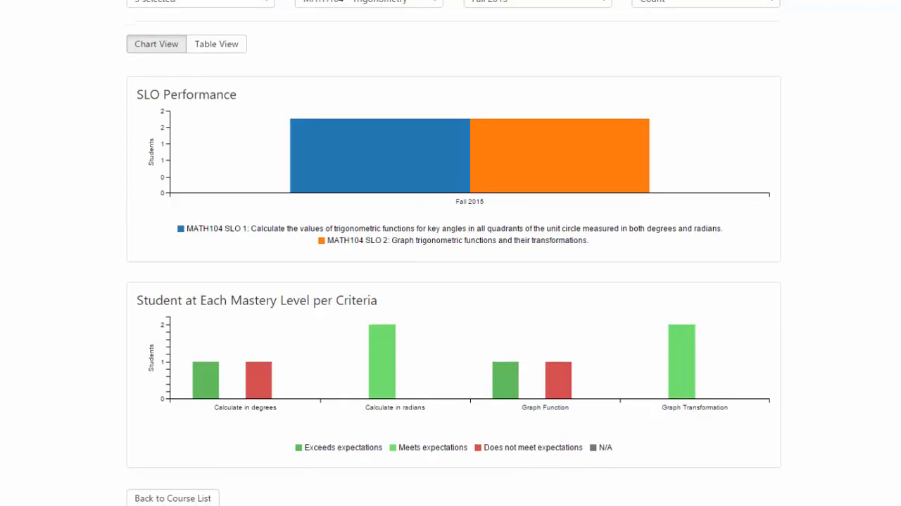
mouse_move(260, 343)
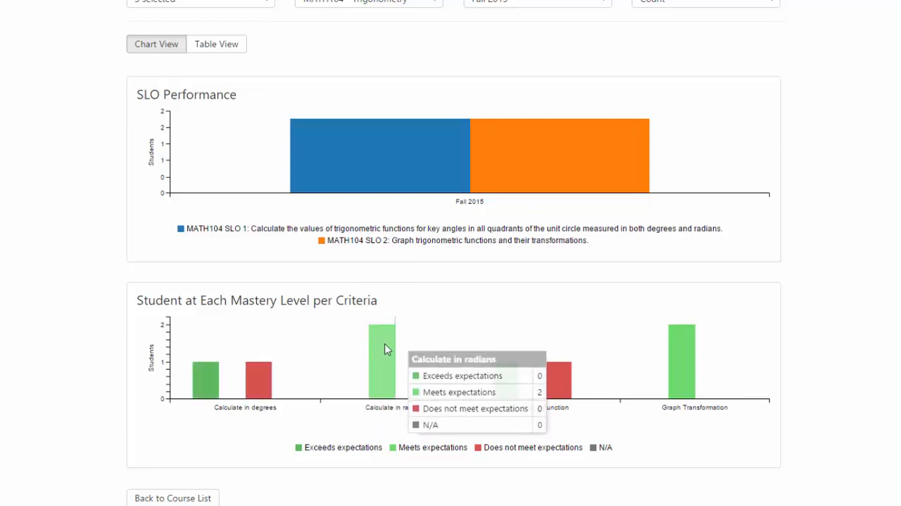
mouse_move(600, 354)
mouse_move(687, 338)
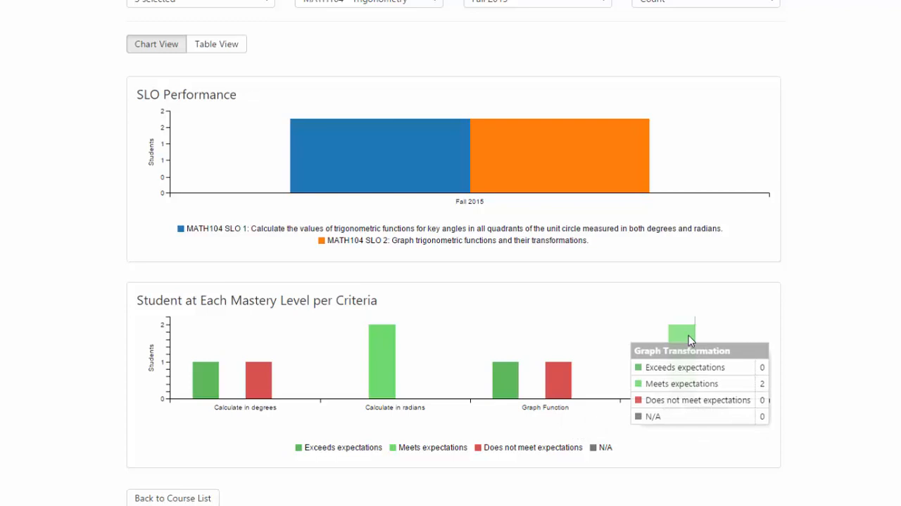
Step: Check the available result formats and course sections in the Results Explorer, and return to the Fall 2015 course list
scroll(710, 235, up, 3)
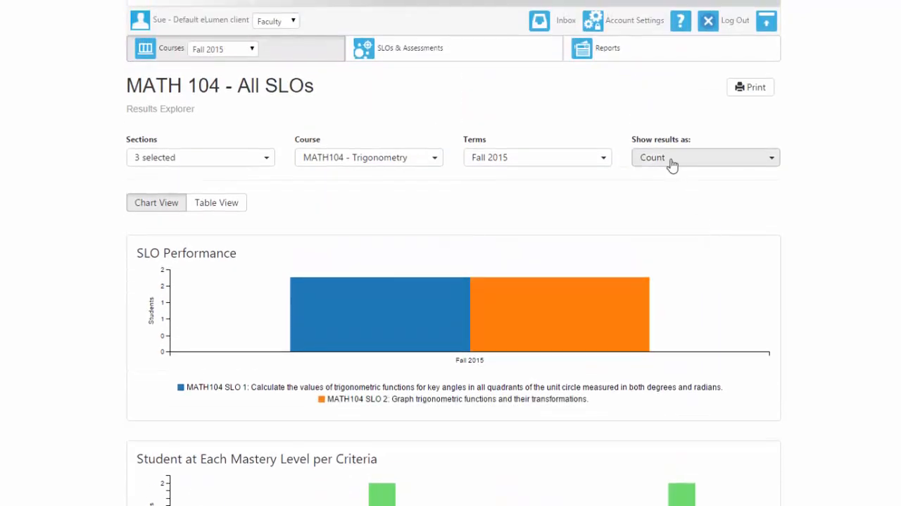
click(670, 164)
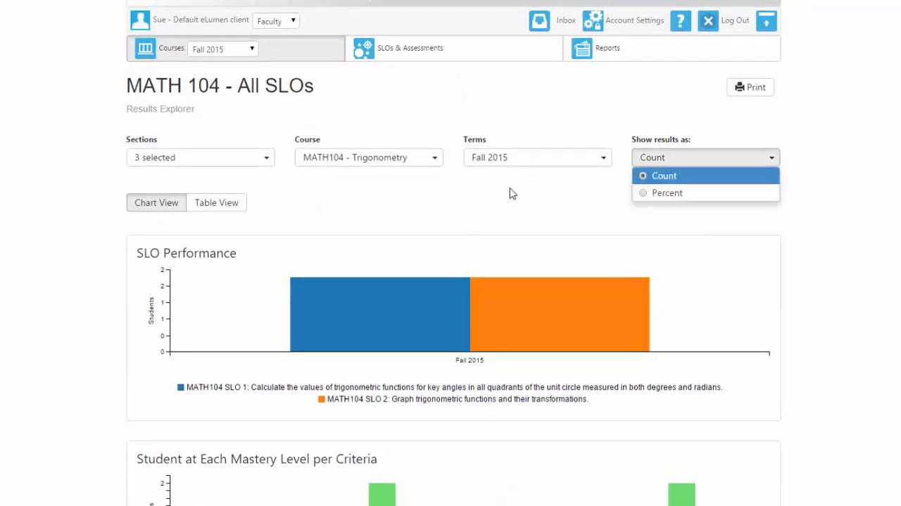
click(159, 158)
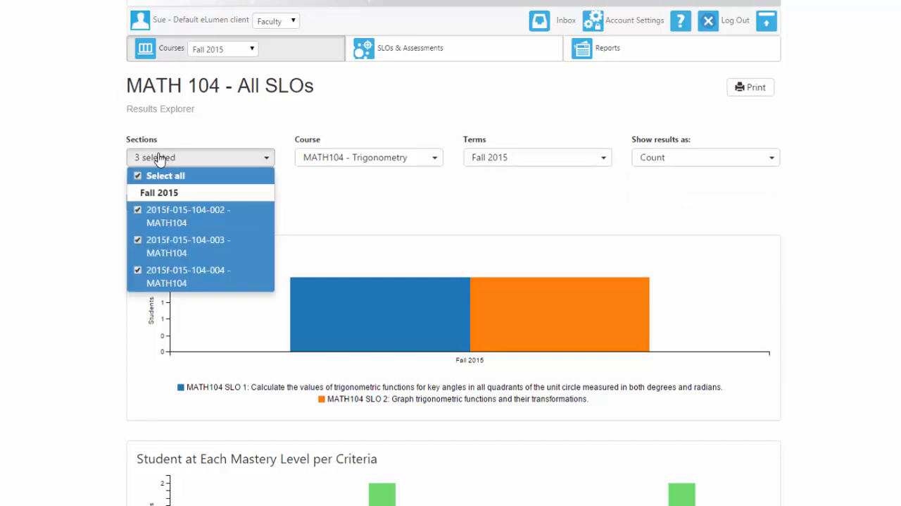
click(532, 87)
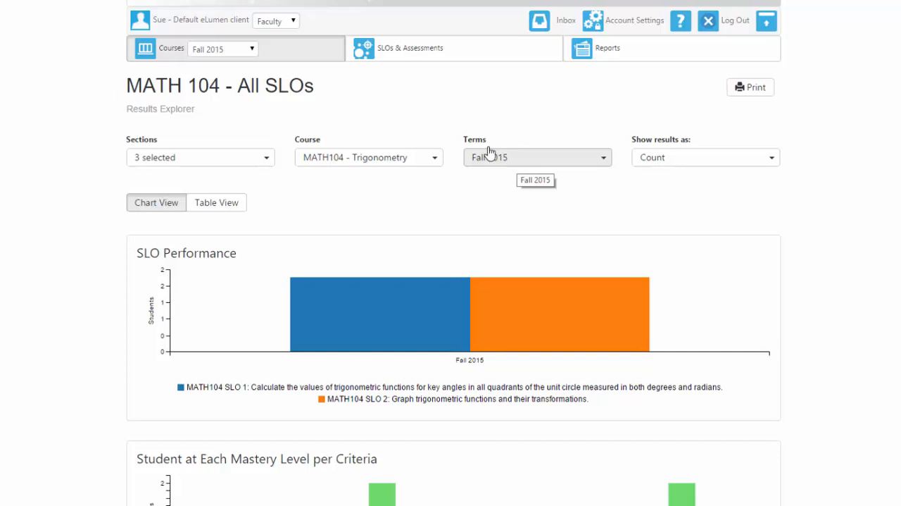
click(269, 58)
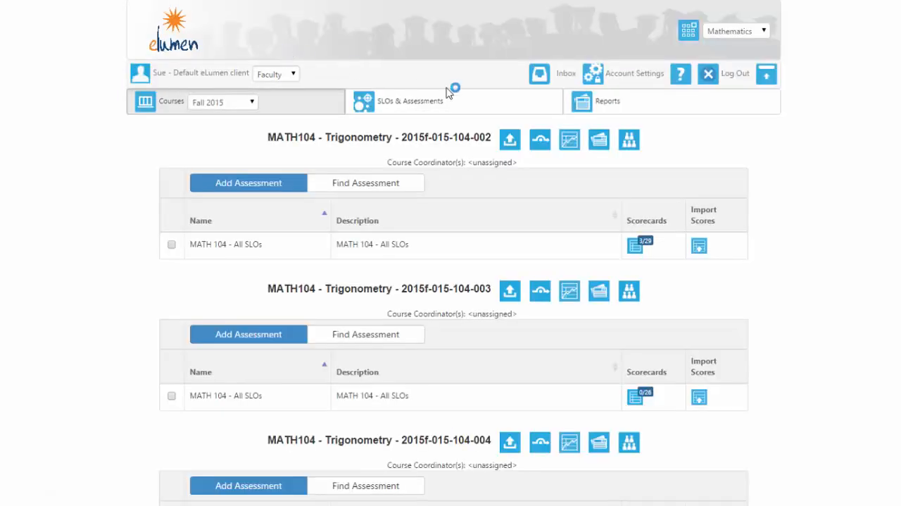
Step: Open section 2015f-015-104-002's MATH 104 - All SLOs scorecard, save it and continue to the assessment reflection
click(636, 252)
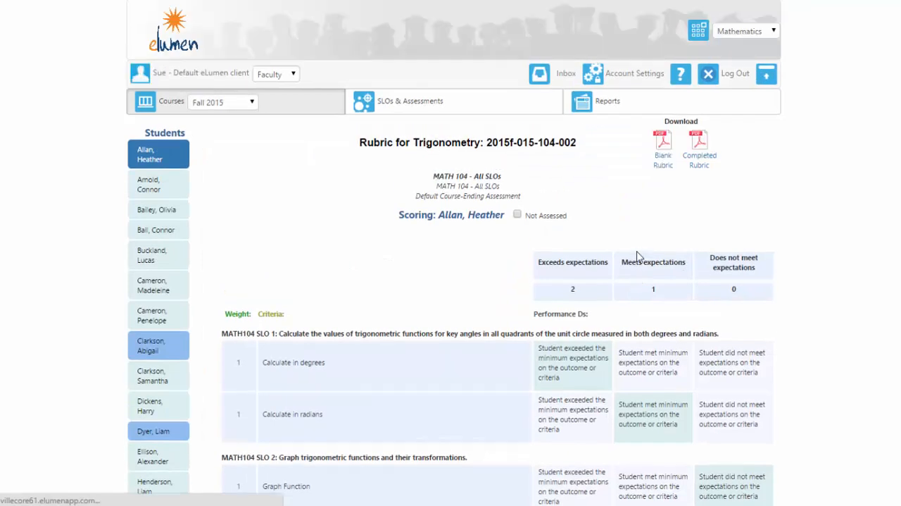
scroll(636, 256, down, 4)
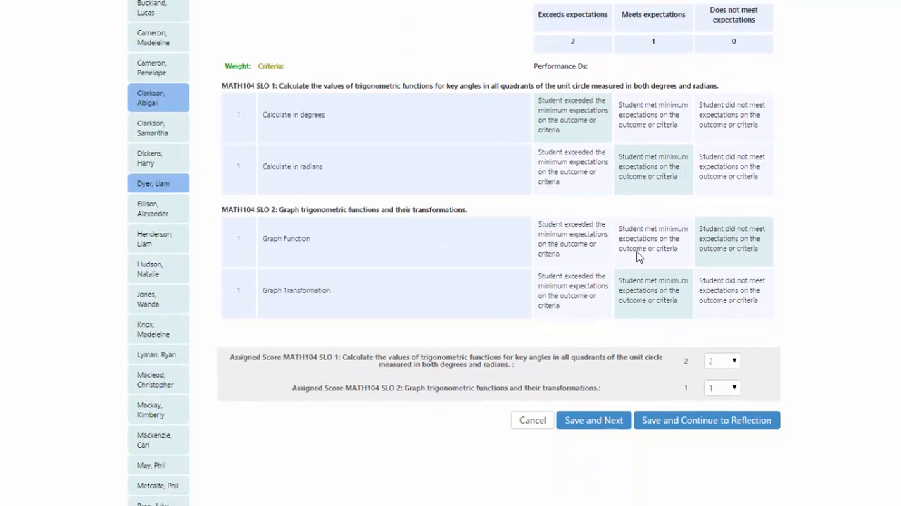
click(660, 425)
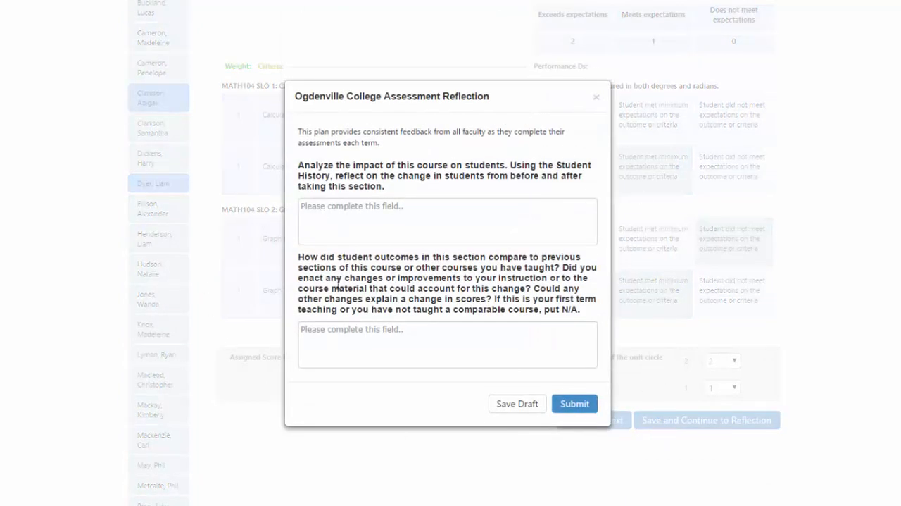
Step: Answer the reflection question on the course's impact on students with "Type into here my notes and analysis"
click(415, 227)
text(Type )
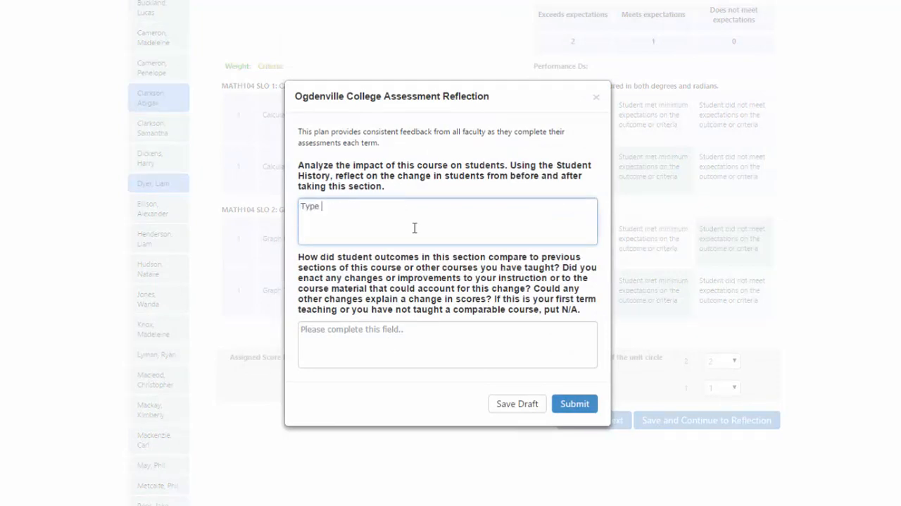
text(into here my notes and analysis)
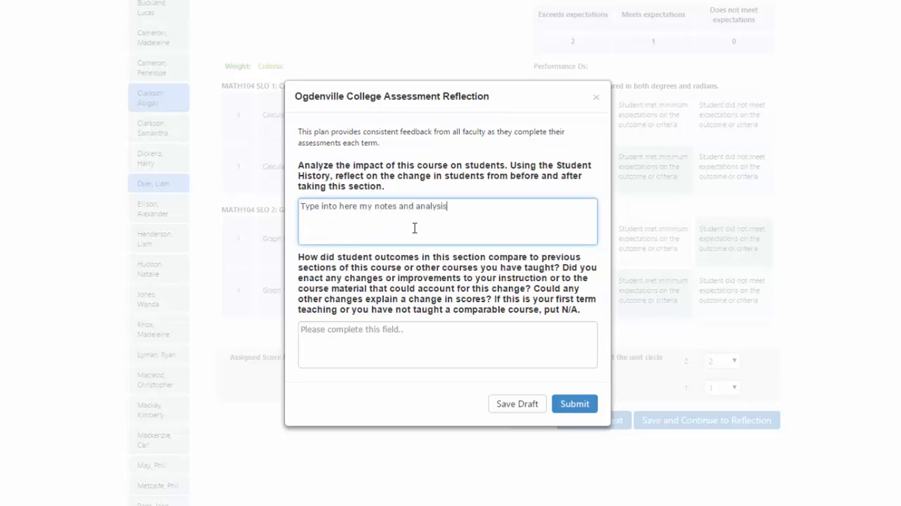
Step: Copy the first answer into the question comparing outcomes with previous sections, and submit the reflection
key(ctrl+a)
key(ctrl+c)
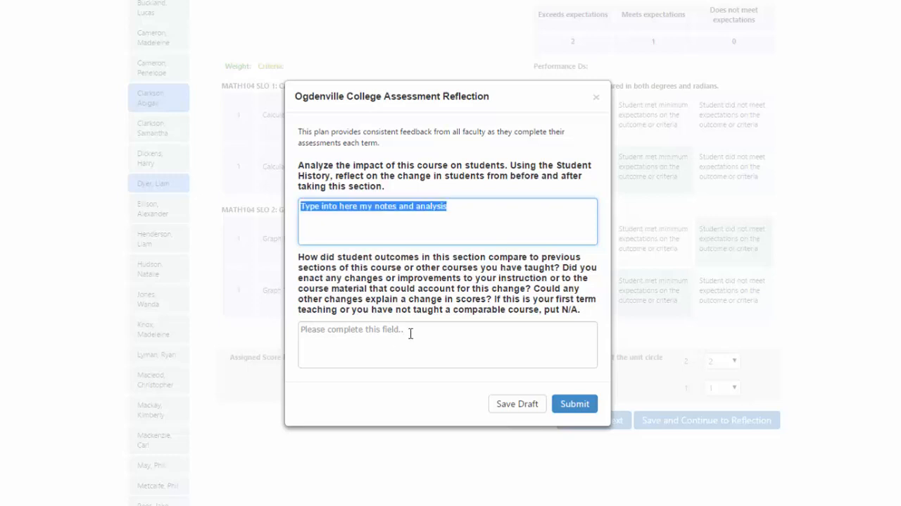
click(410, 334)
key(ctrl+v)
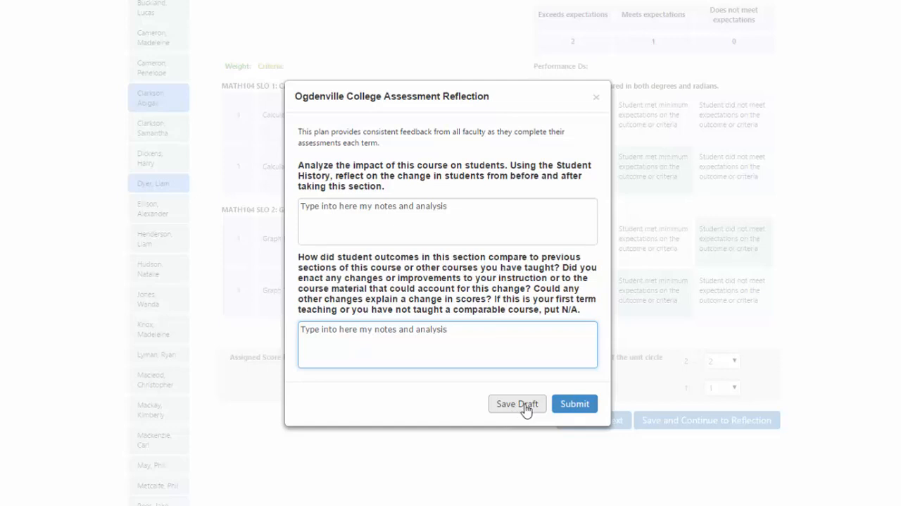
click(575, 407)
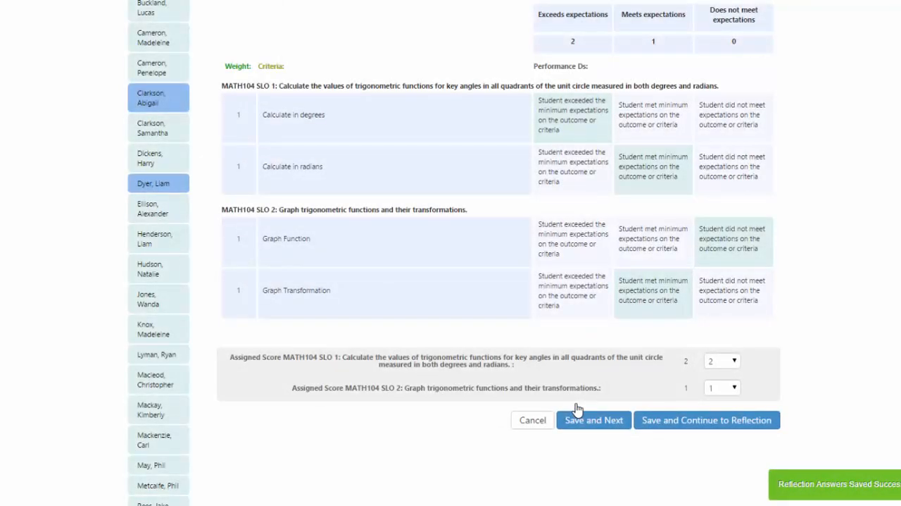
Step: Leave the Trigonometry rubric and return to the Fall 2015 course list
scroll(577, 408, up, 3)
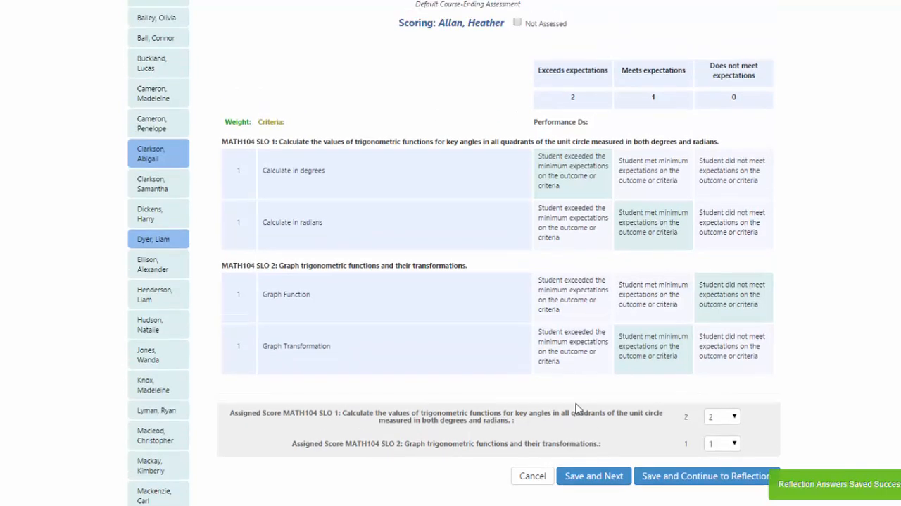
scroll(578, 409, up, 1)
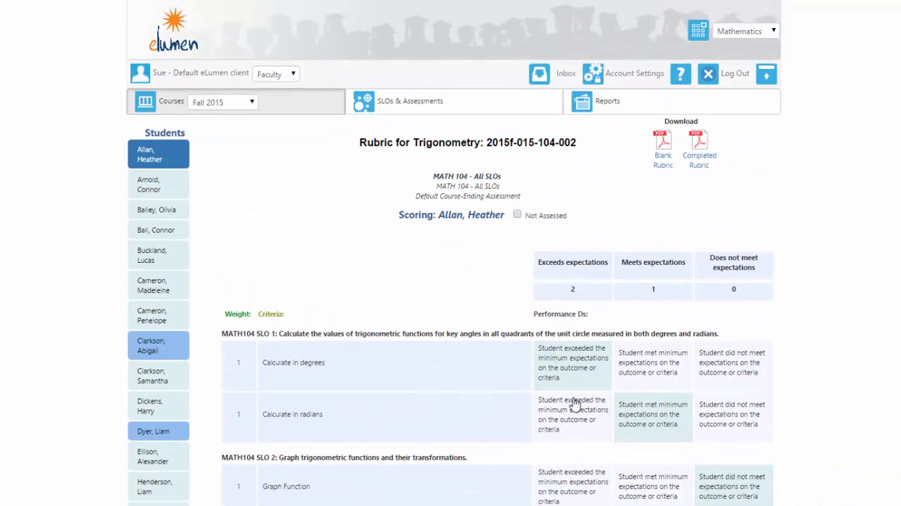
click(315, 113)
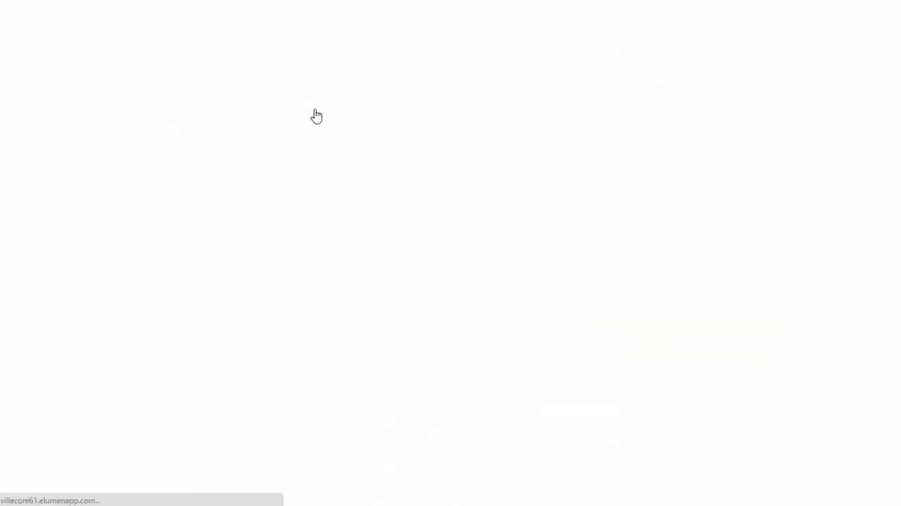